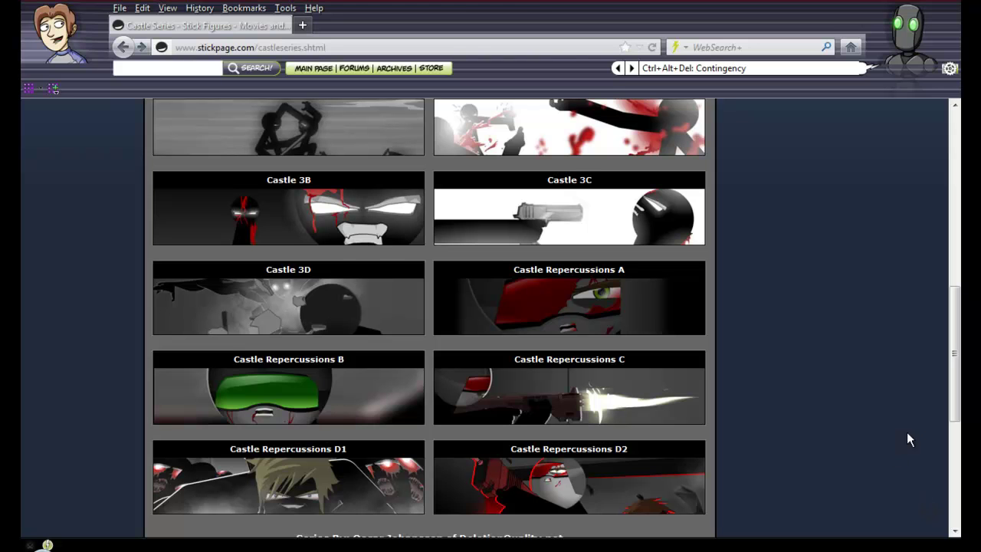
scroll(857, 384, "up", 3)
scroll(855, 393, "up", 4)
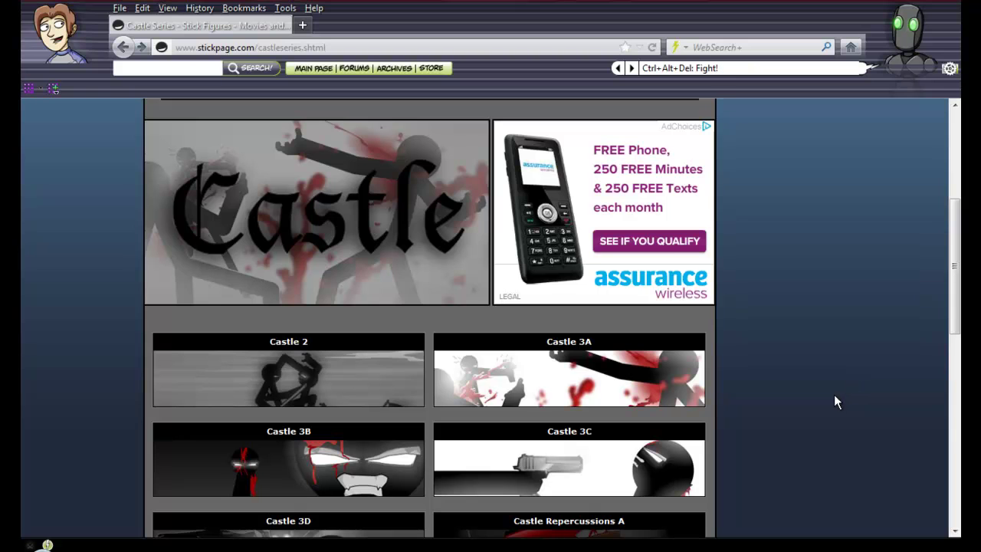
scroll(814, 308, "up", 3)
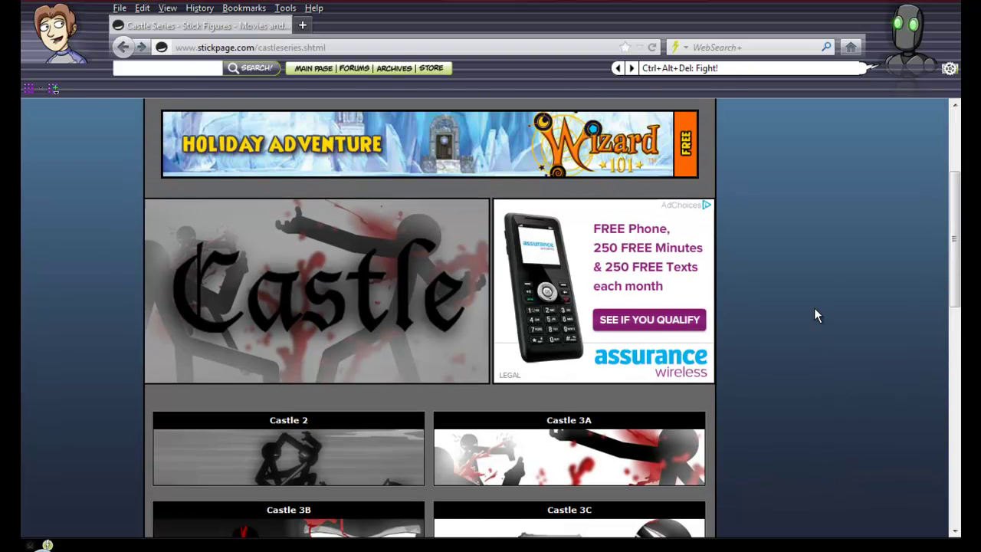
scroll(815, 307, "up", 2)
scroll(855, 342, "up", 2)
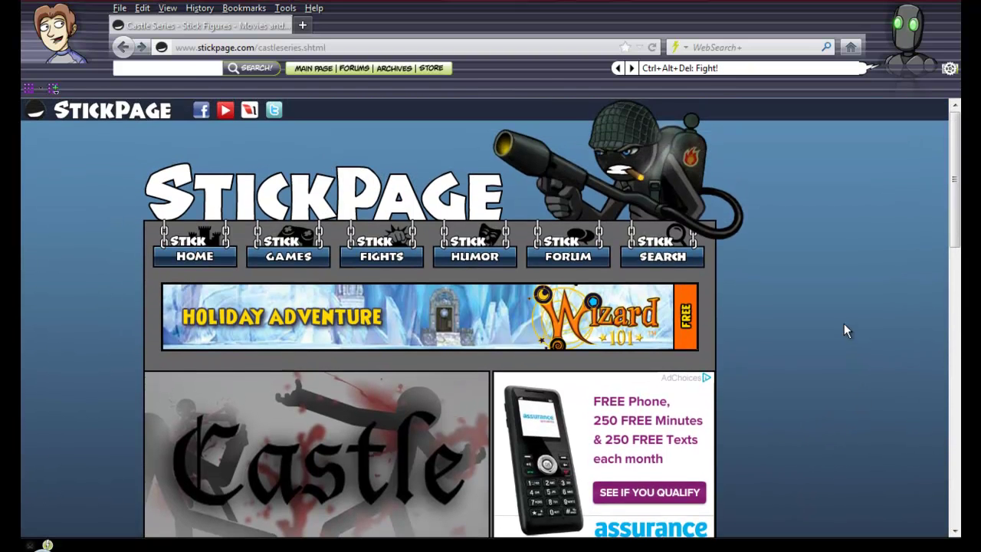
scroll(837, 322, "down", 6)
scroll(839, 330, "down", 5)
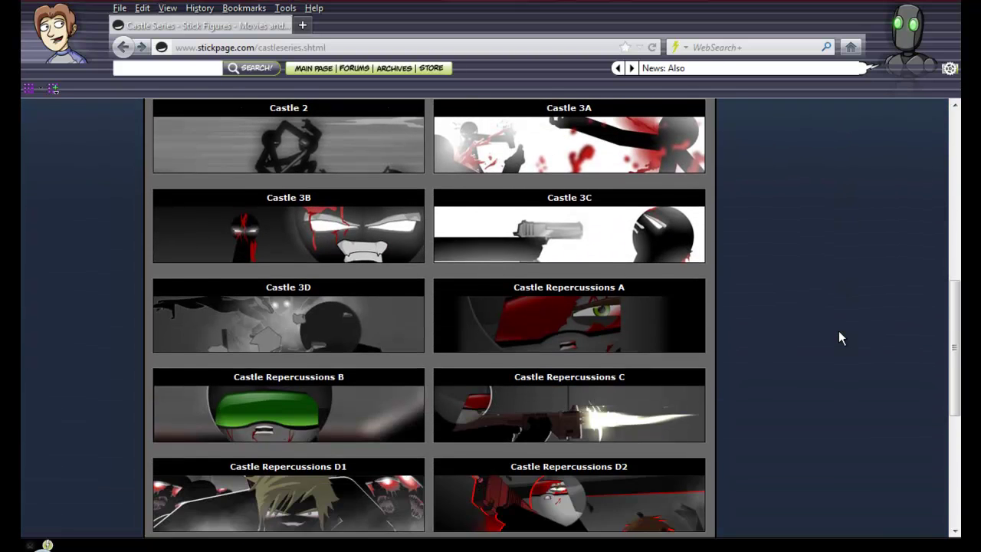
scroll(839, 330, "up", 2)
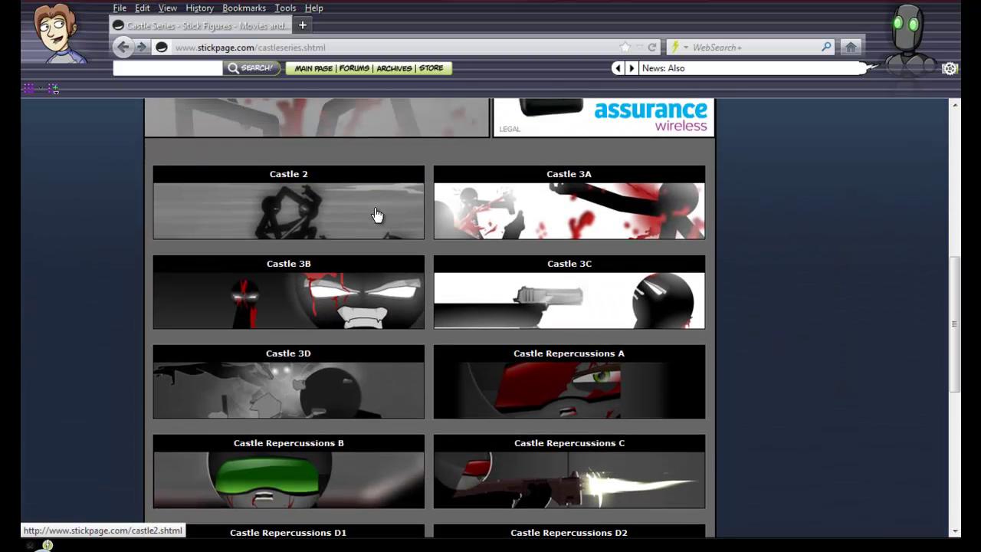
scroll(578, 394, "down", 1)
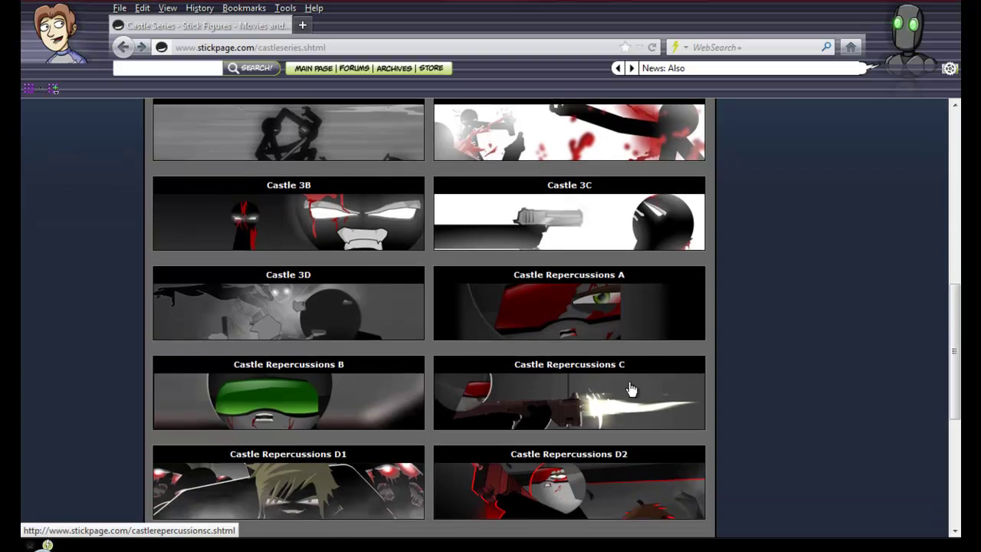
scroll(811, 401, "up", 3)
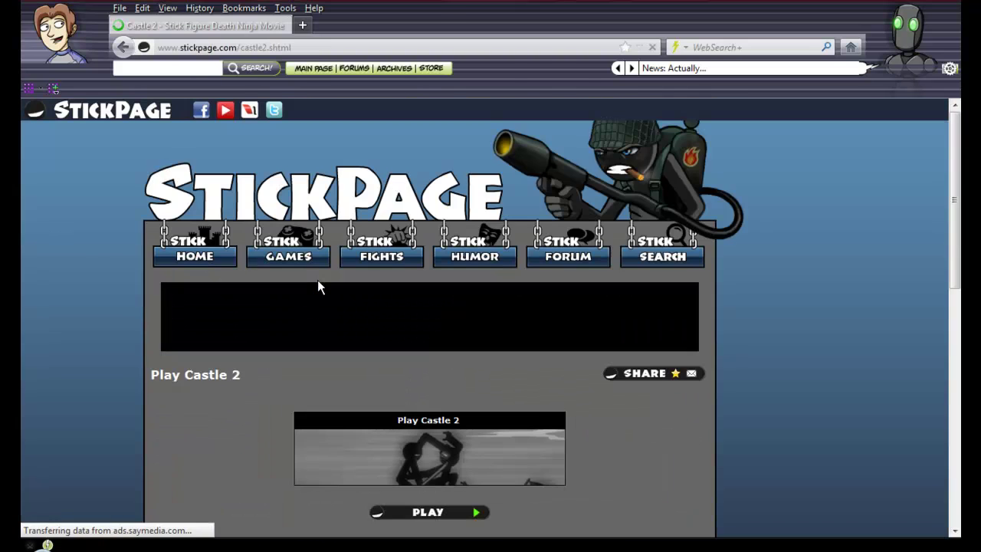
scroll(545, 506, "down", 1)
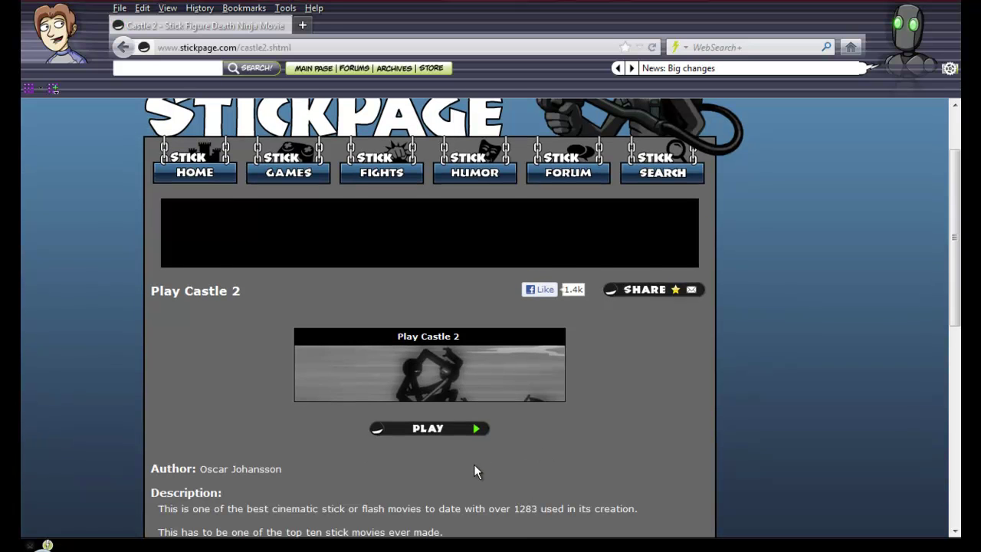
Load the Castle 2 movie, dismiss the overlay, and reach its main menu.
left_click(448, 433)
scroll(822, 429, "down", 1)
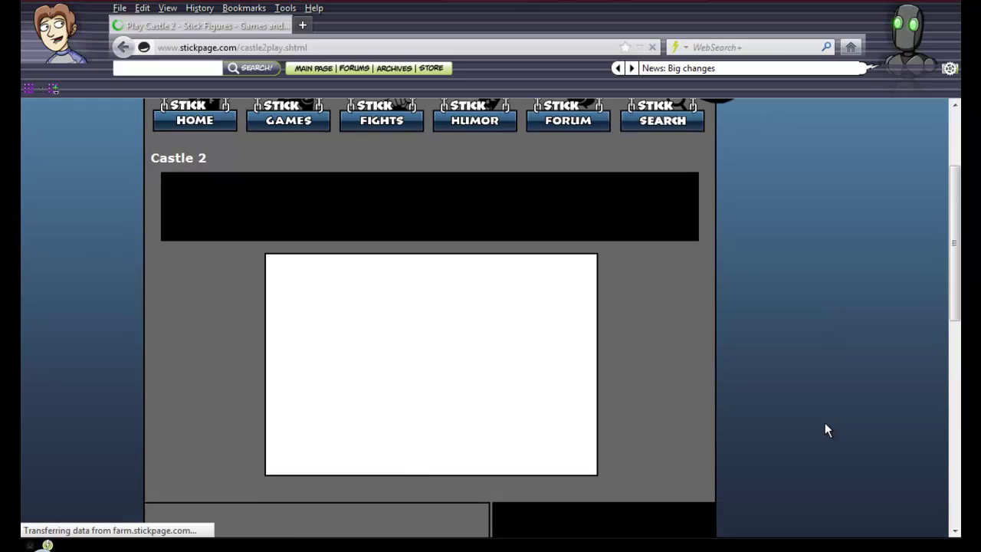
scroll(812, 423, "down", 2)
scroll(803, 422, "up", 1)
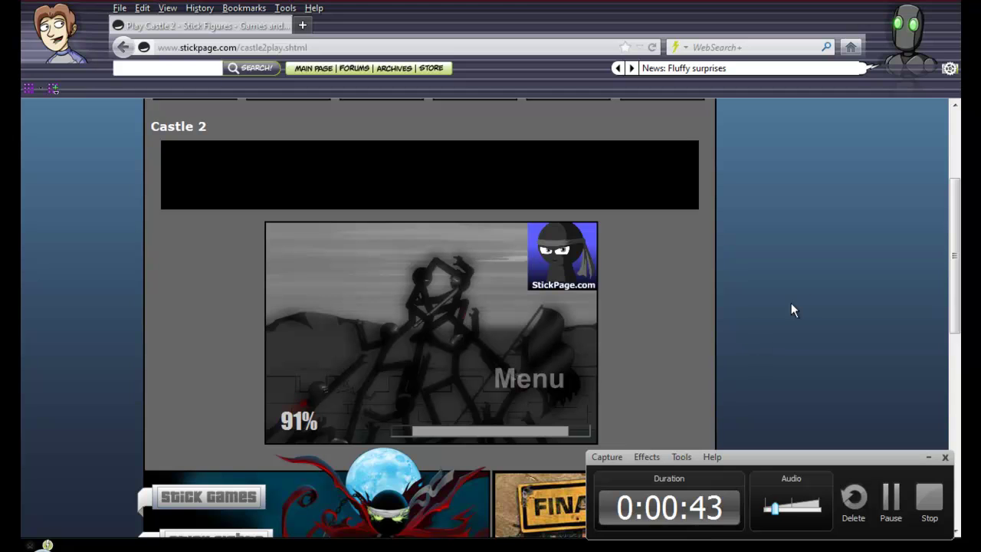
left_click(929, 458)
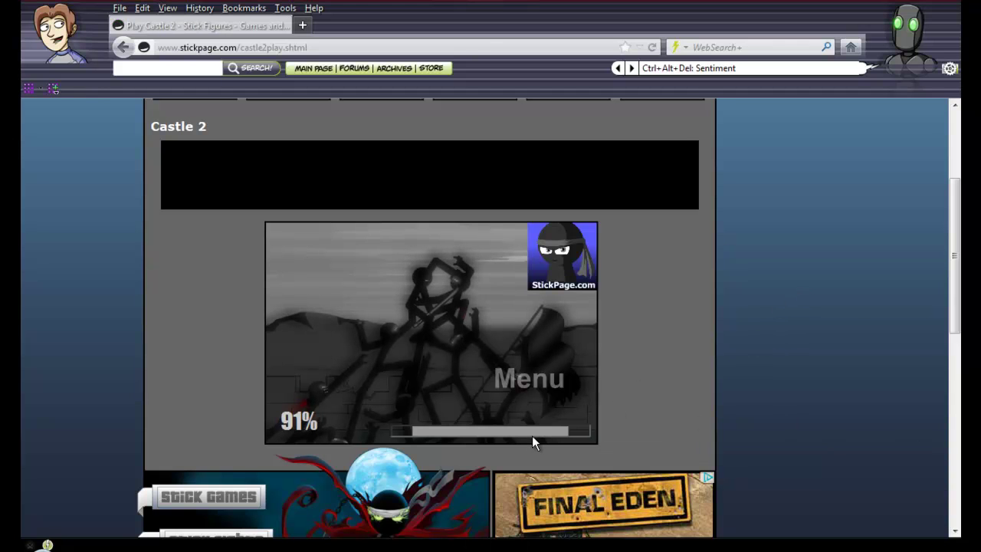
left_click(512, 376)
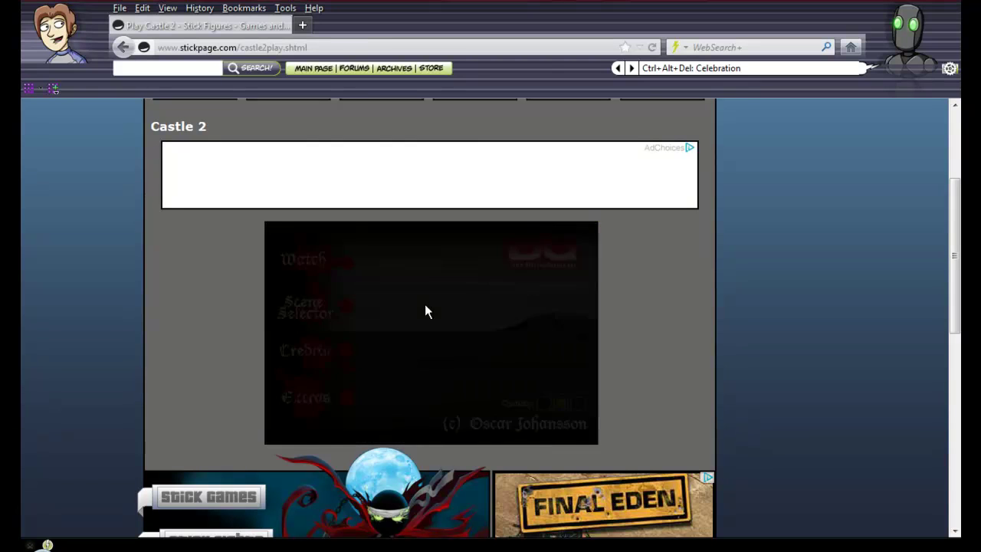
Watch Castle 2 through to its castle ending and the Scene Selector grid.
left_click(304, 260)
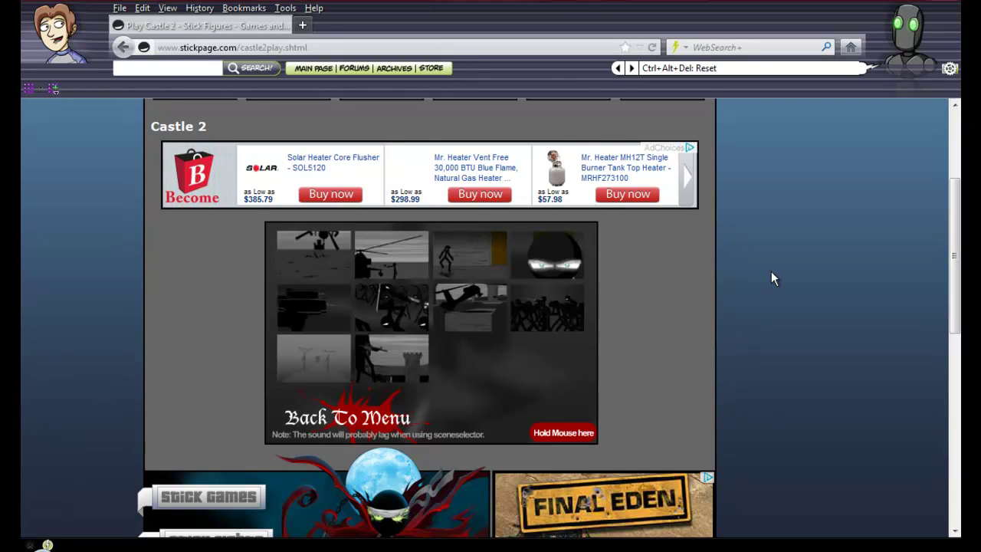
scroll(777, 422, "up", 3)
scroll(777, 422, "up", 3)
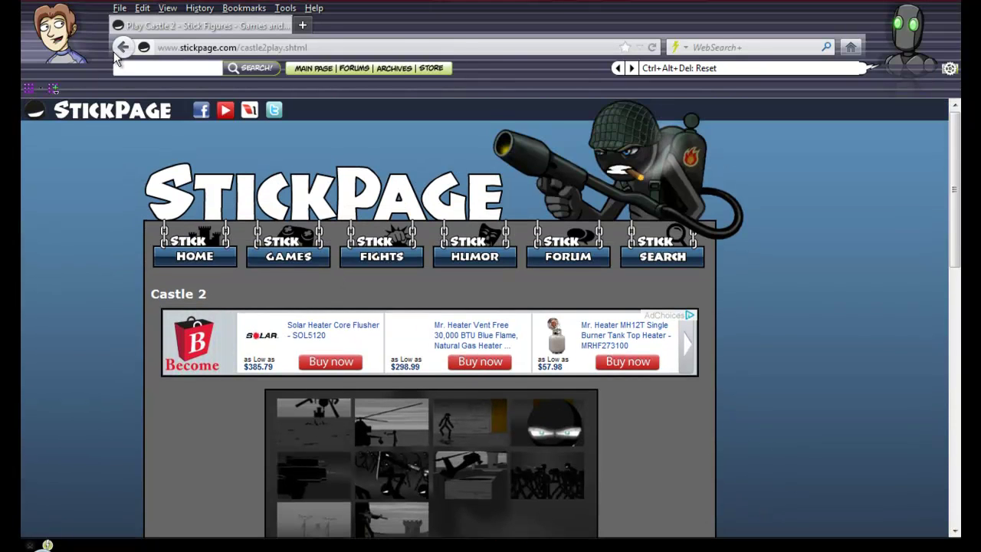
Return to the Castle Series page via Back history and open Castle Repercussions A.
right_click(123, 47)
left_click(191, 98)
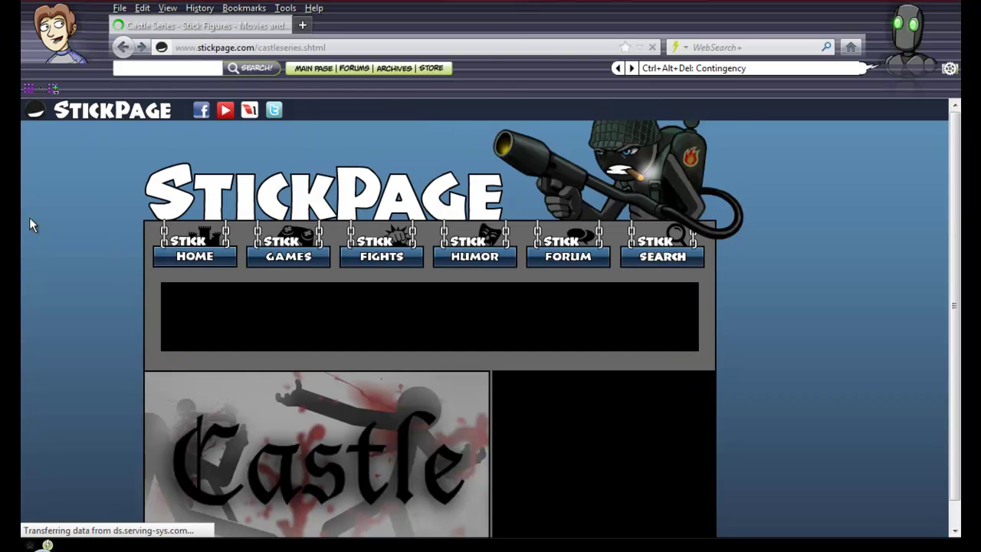
scroll(898, 367, "down", 5)
scroll(881, 385, "down", 2)
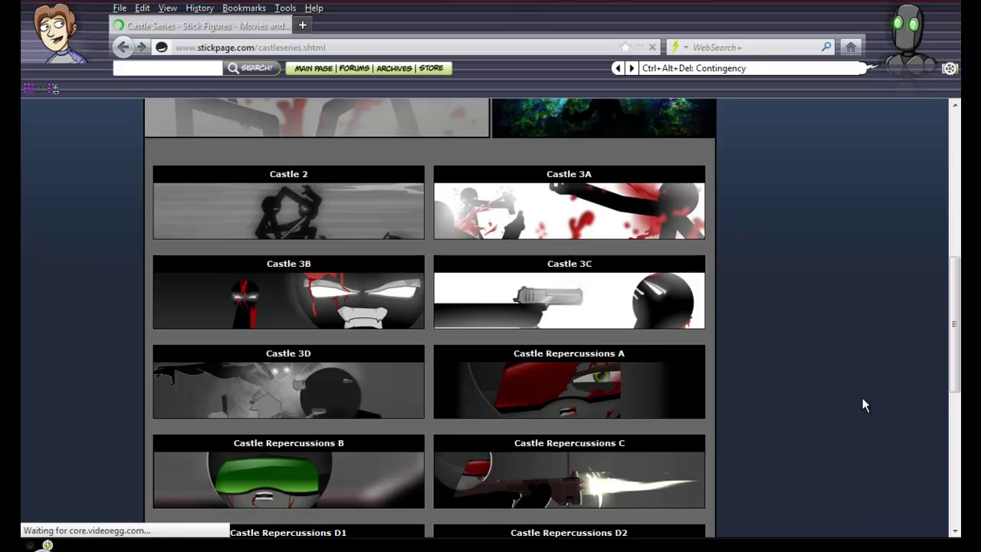
scroll(863, 398, "down", 3)
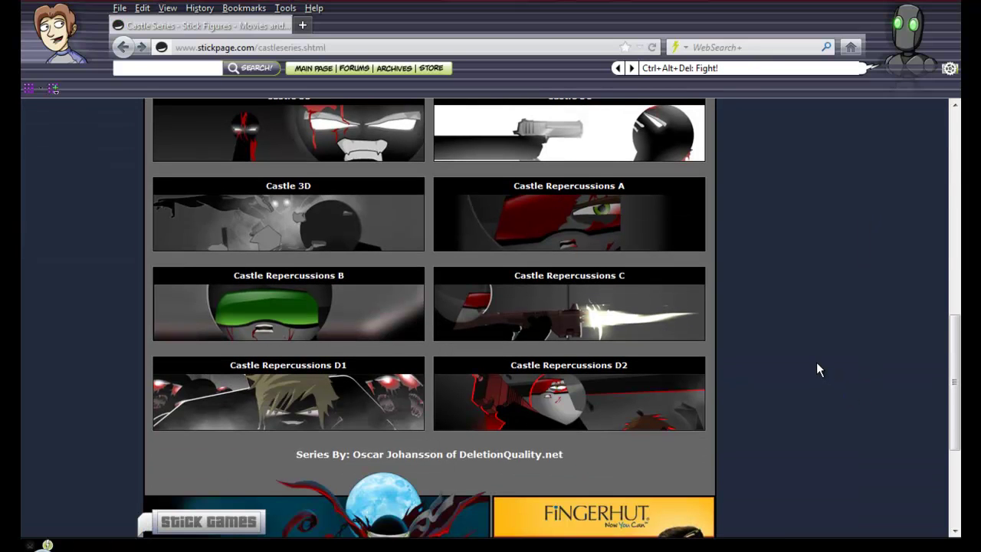
left_click(545, 224)
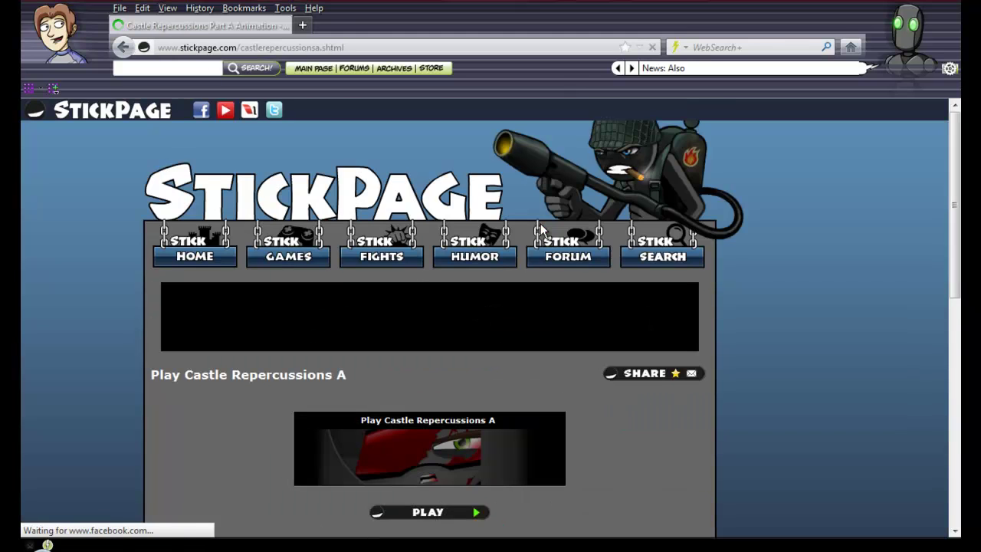
scroll(836, 460, "down", 3)
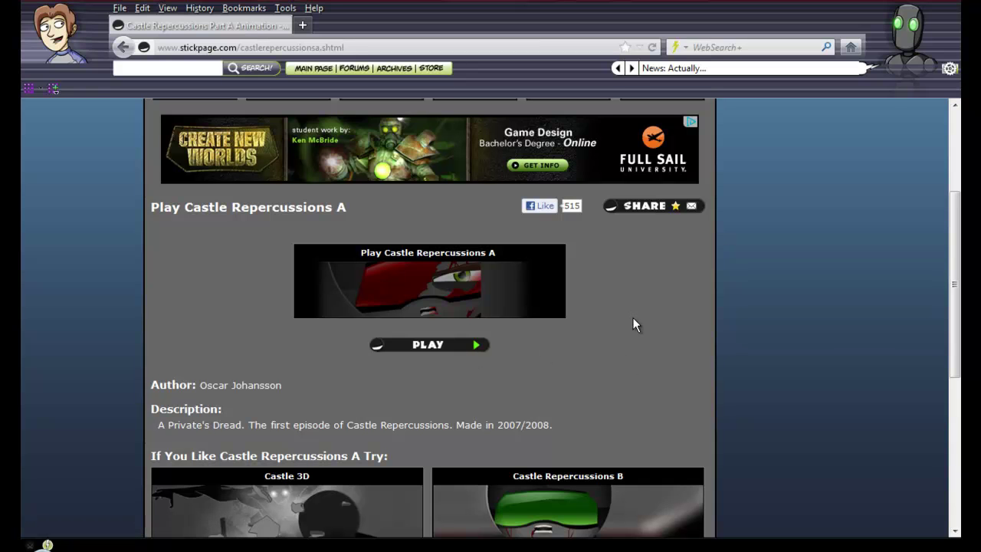
Start the Castle Repercussions A player and let it load to the menu.
left_click(475, 345)
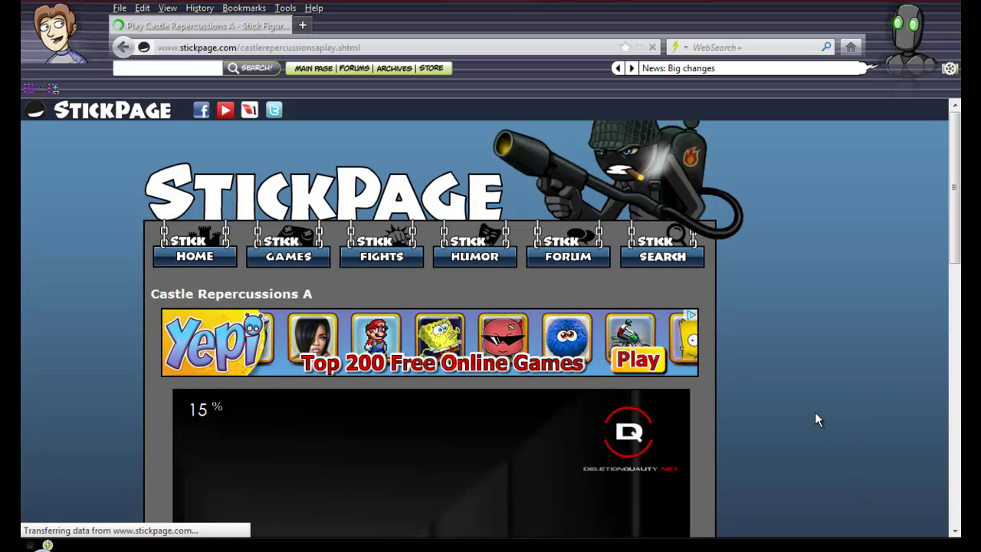
scroll(825, 383, "down", 2)
scroll(827, 376, "down", 2)
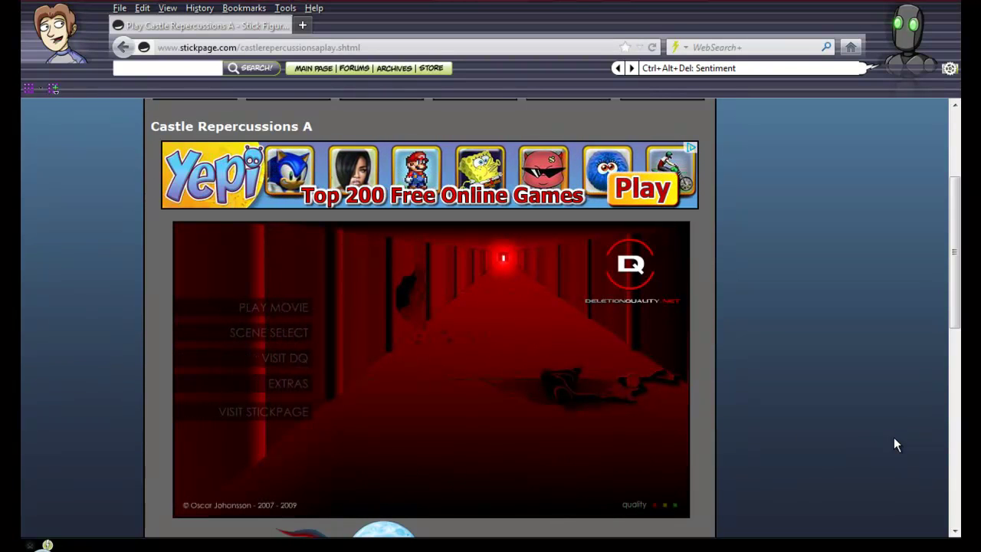
Choose Play Movie and watch Castle Repercussions A through to the cast credits.
left_click(285, 312)
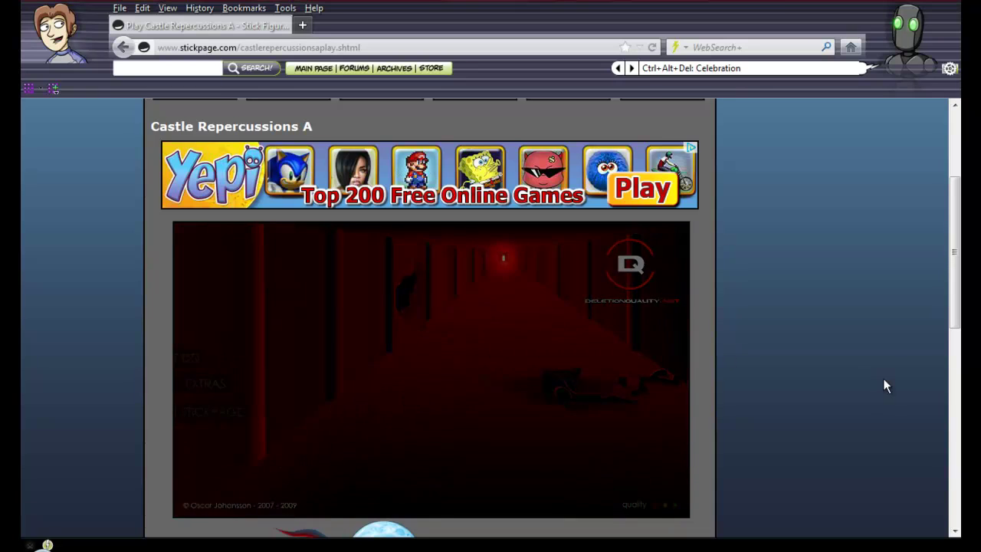
scroll(874, 391, "down", 1)
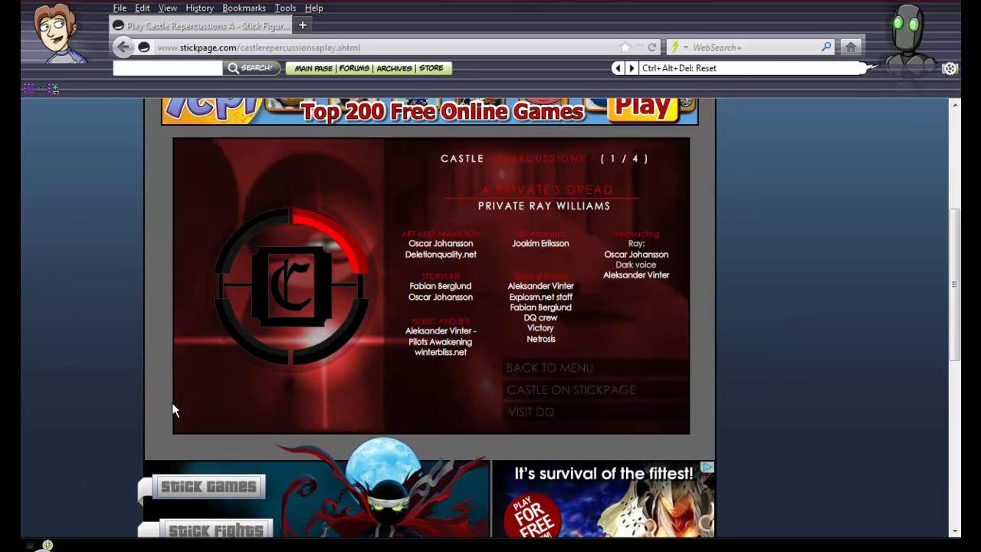
right_click(196, 95)
key("Escape")
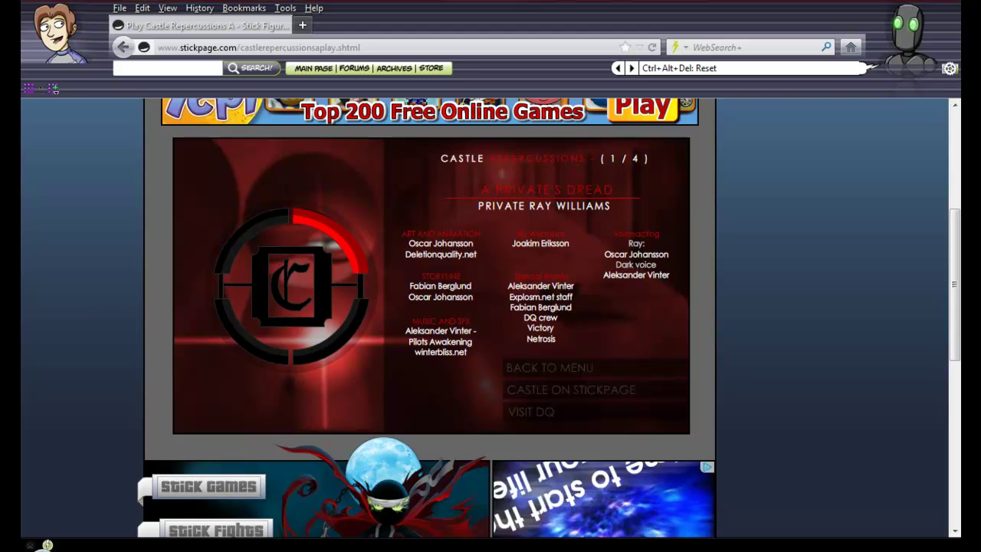